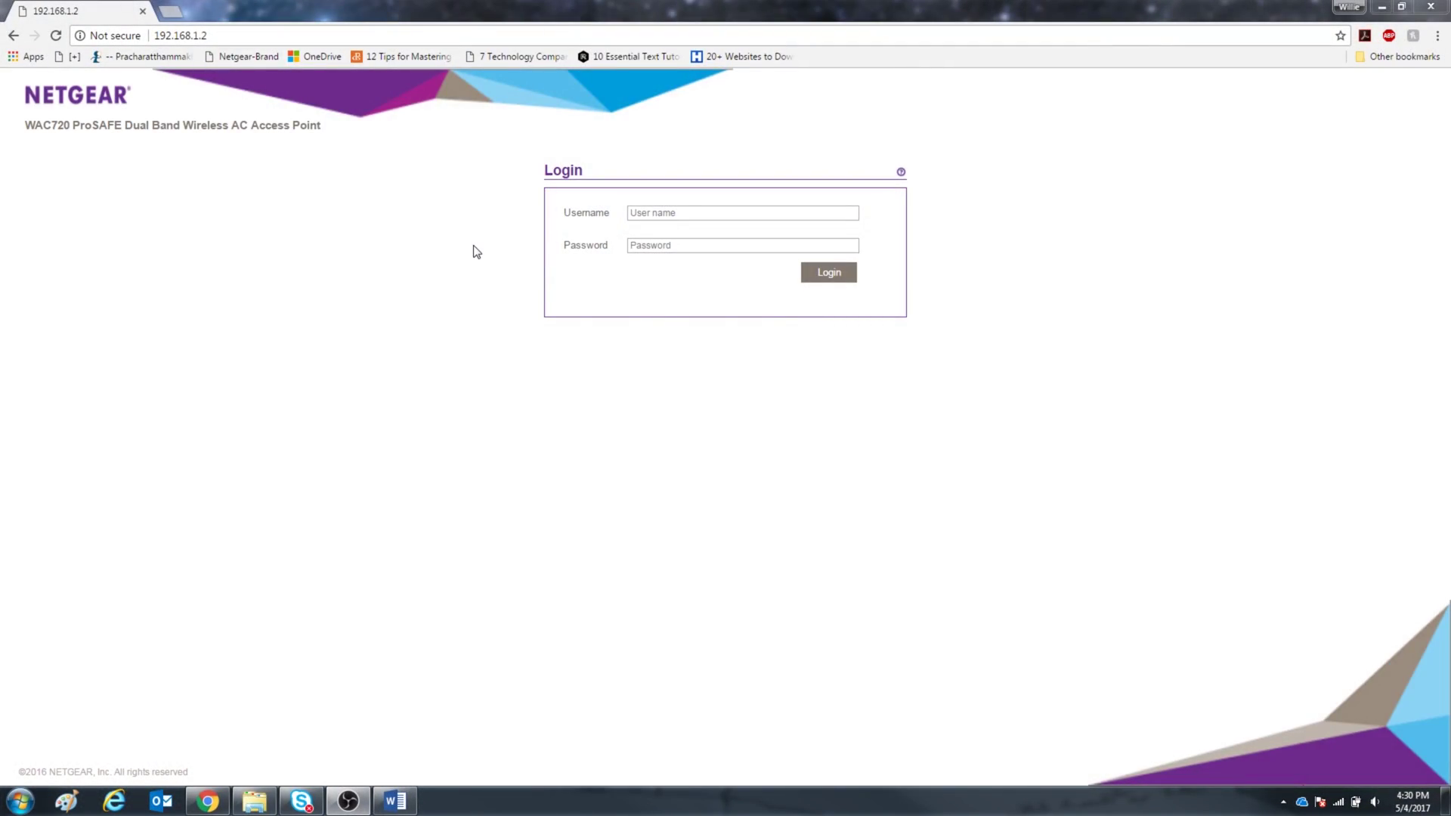
- Log in with the administrator username and password, then go to the Configuration area's System General settings
click(684, 212)
text(admin)
key(Tab)
text(password)
key(Return)
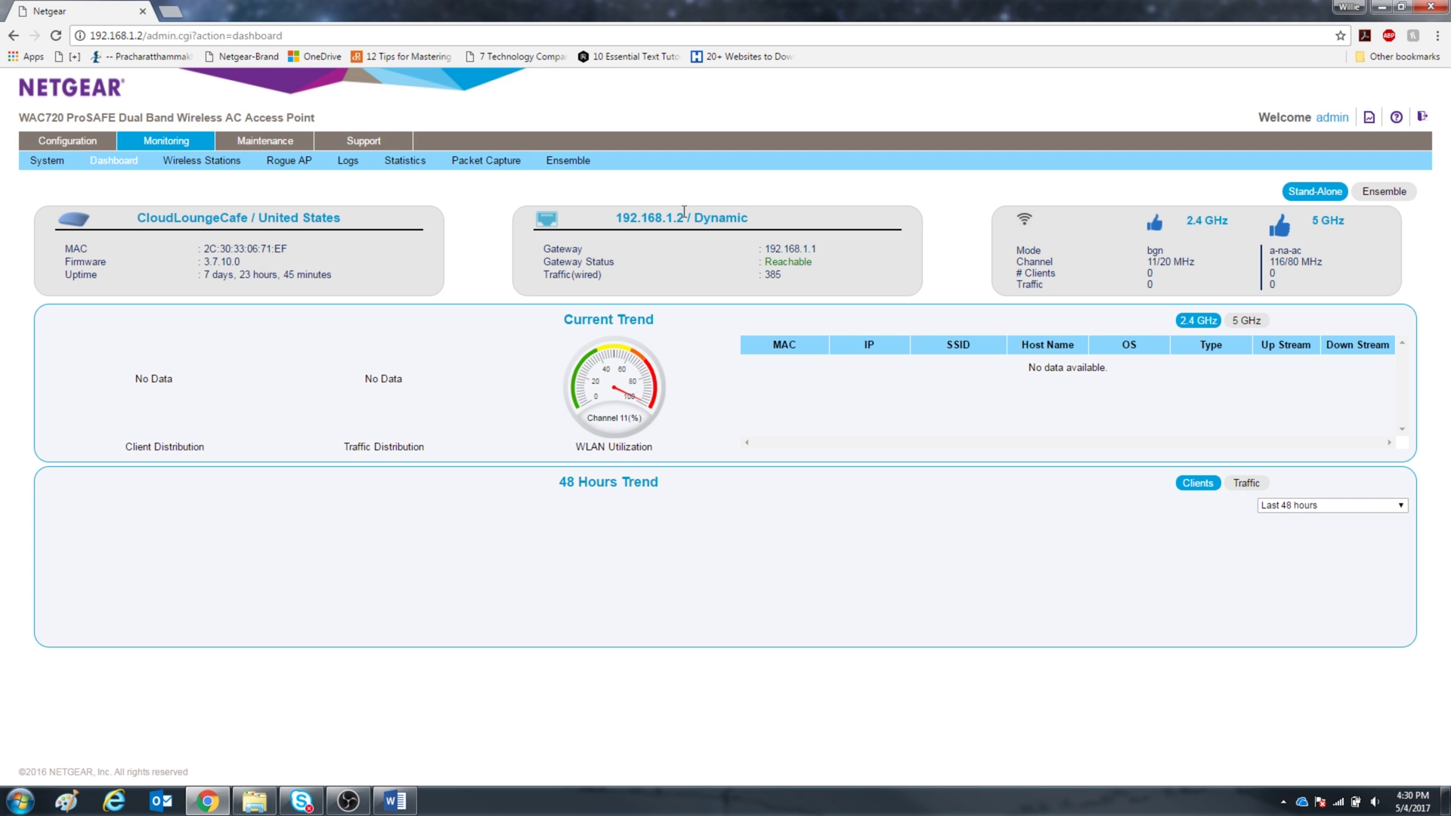
click(60, 144)
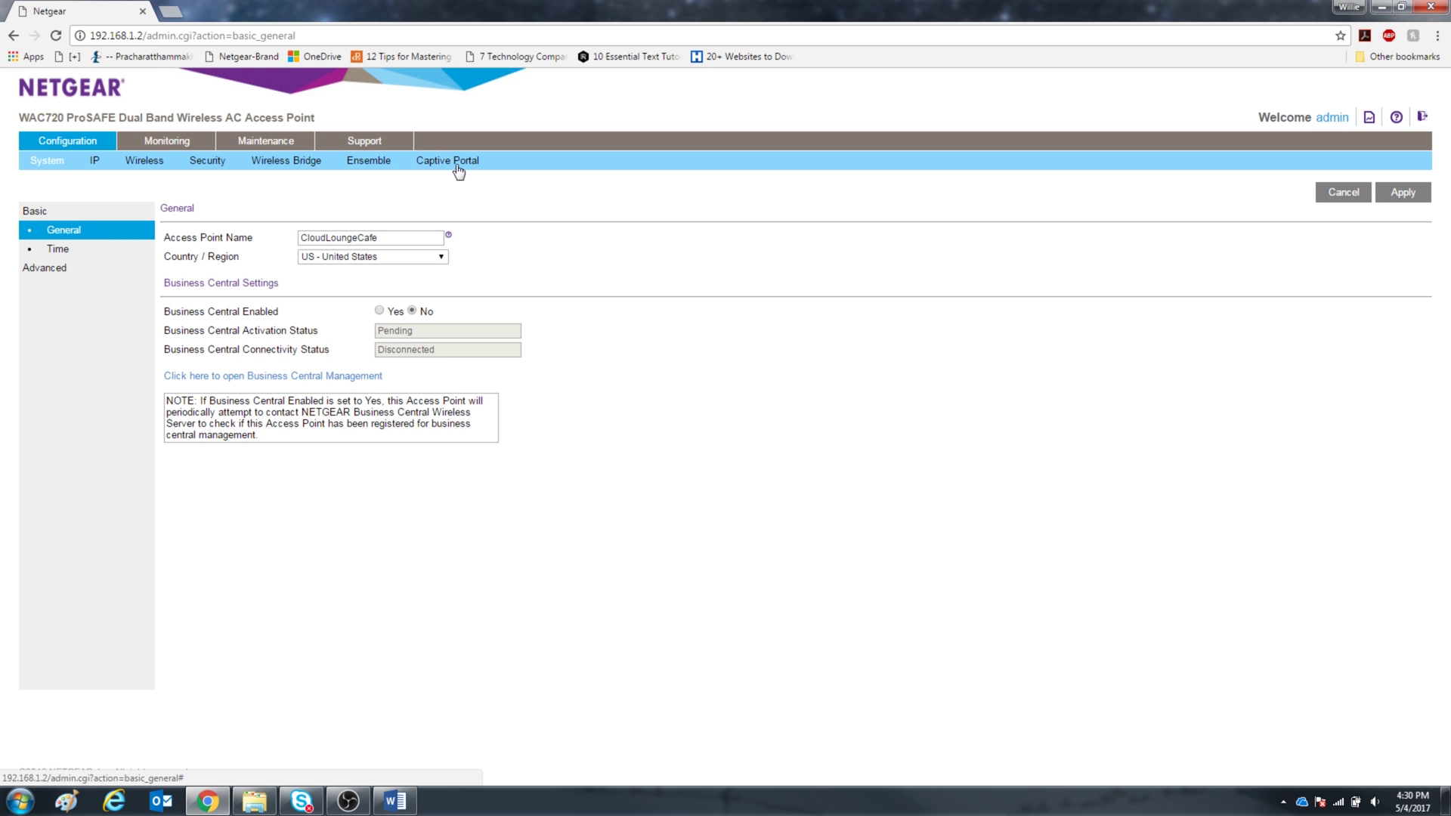
- Set Captive Portal Mode to Enable on the Captive Portal page and apply it
click(458, 168)
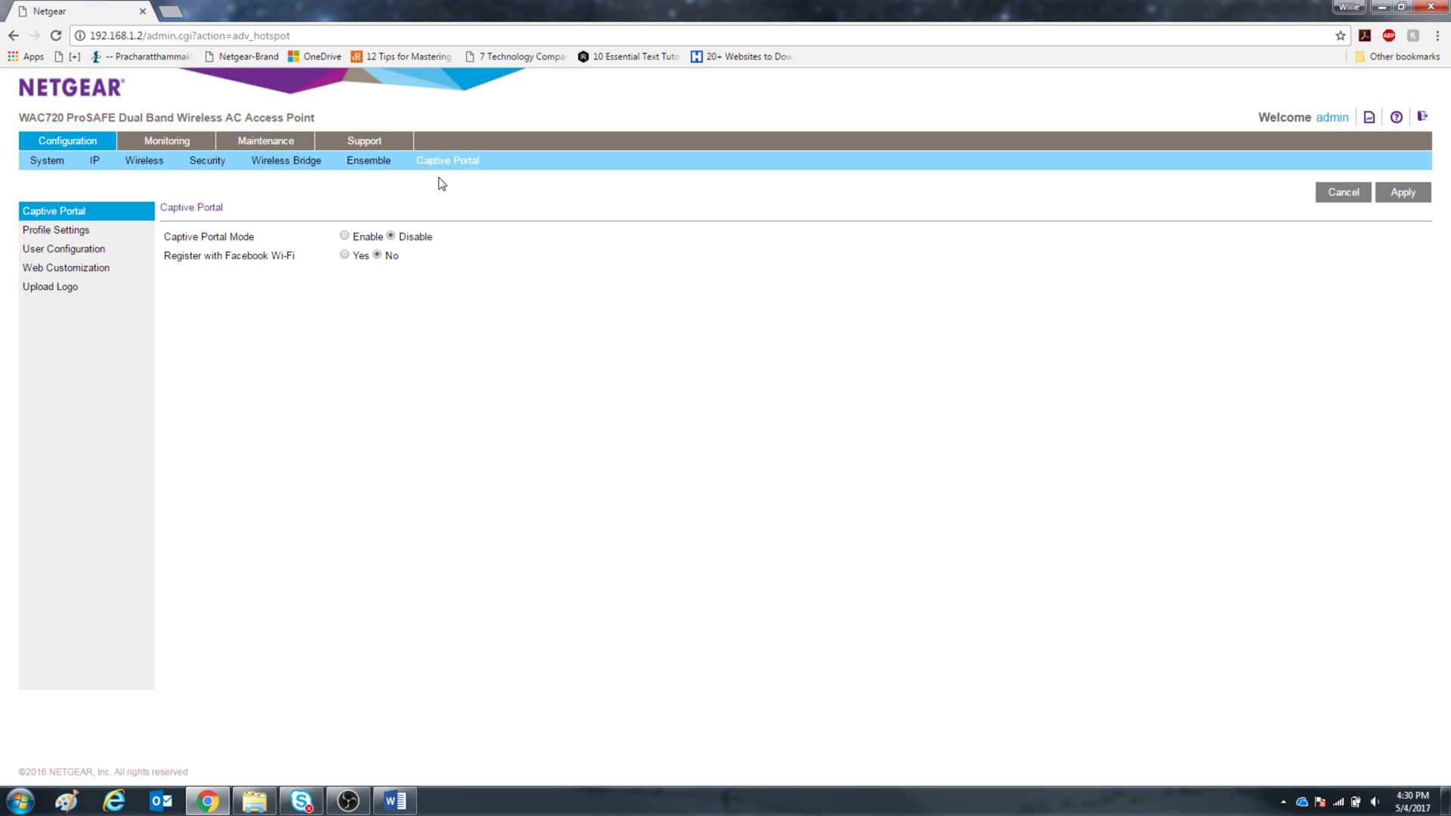
click(344, 236)
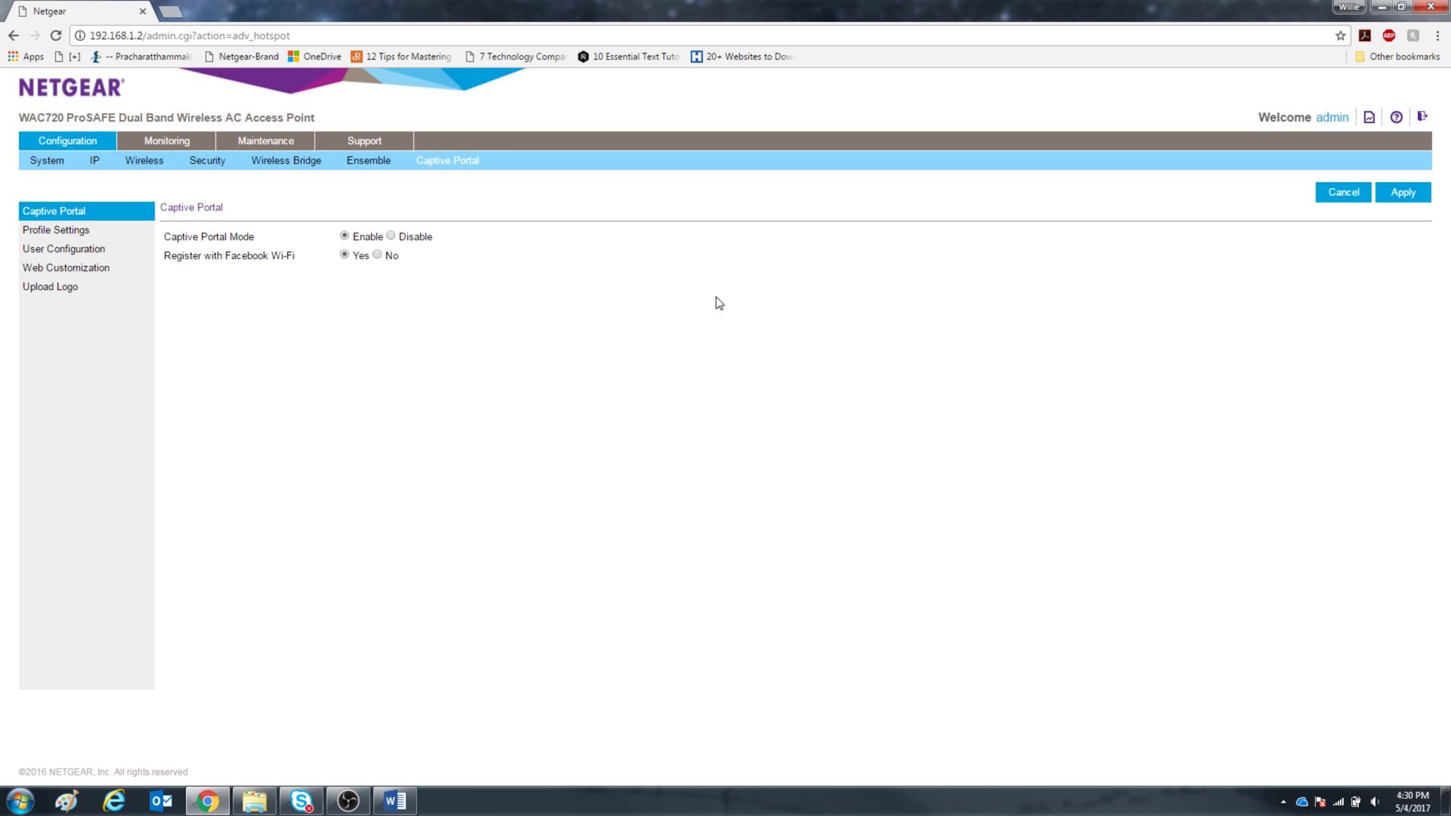
click(1407, 206)
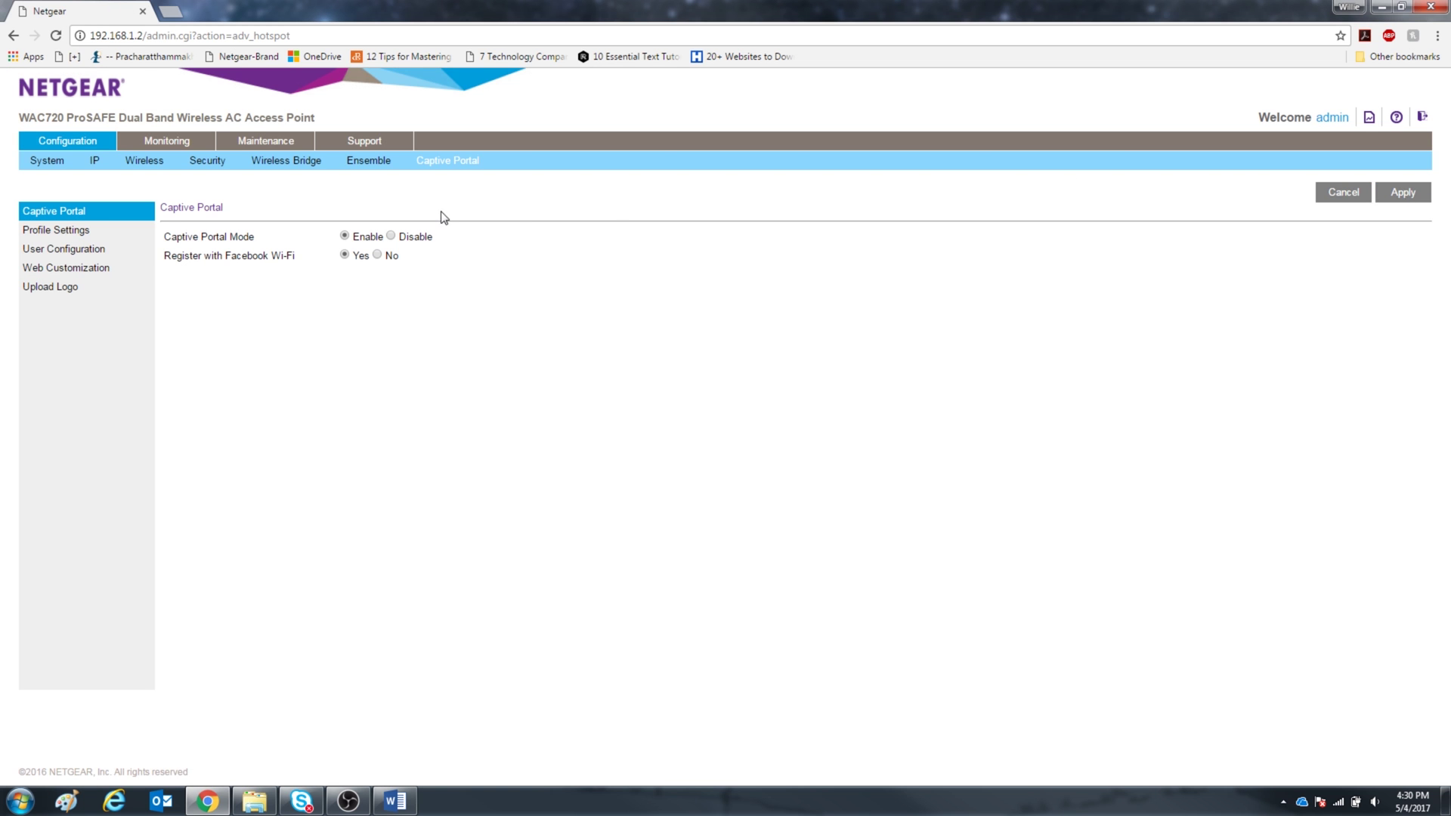
- Change the NETGEAR profile's Authentication Mode to Facebook Wi-Fi and begin adding a Facebook page
click(74, 233)
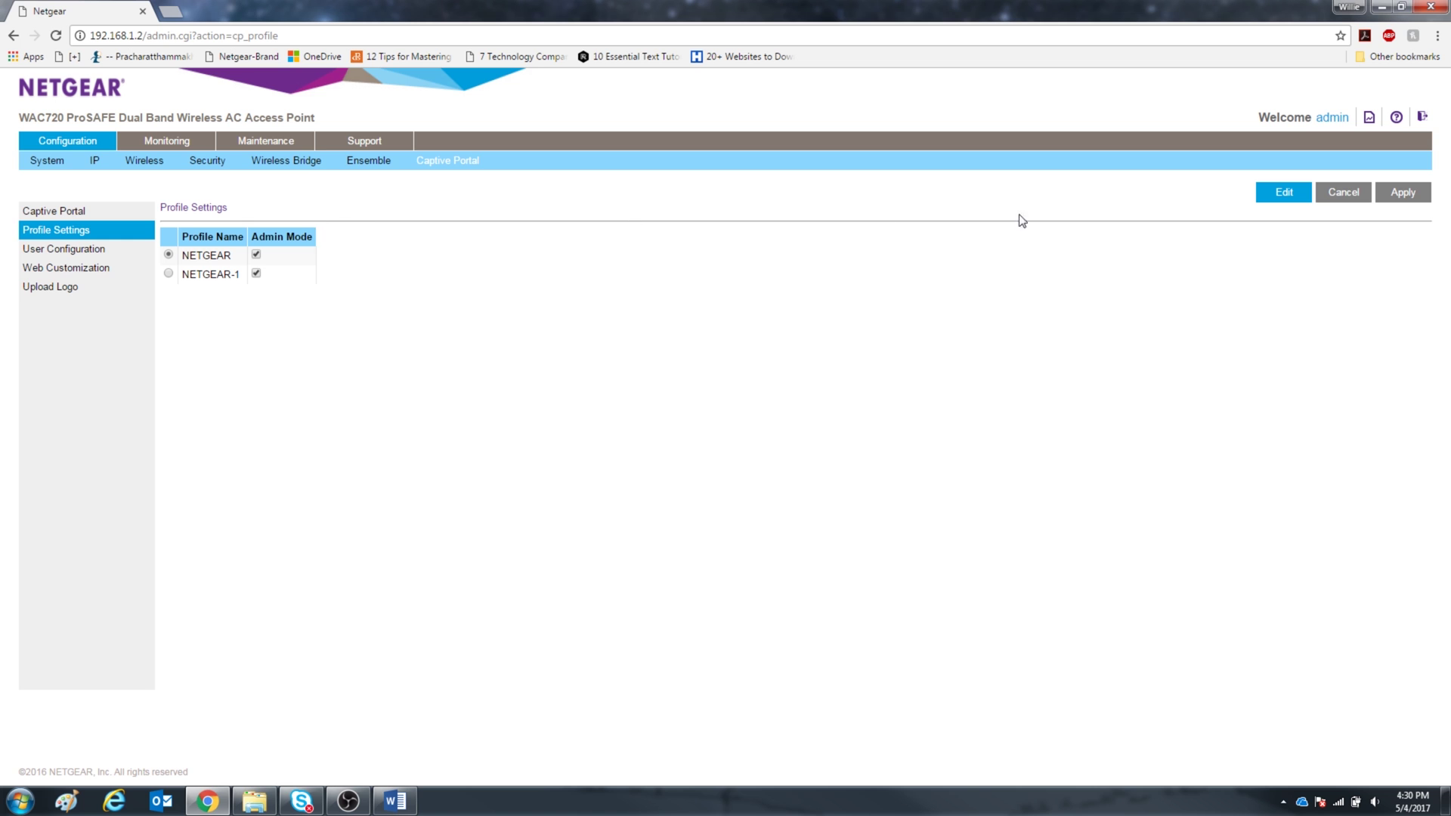
click(1284, 194)
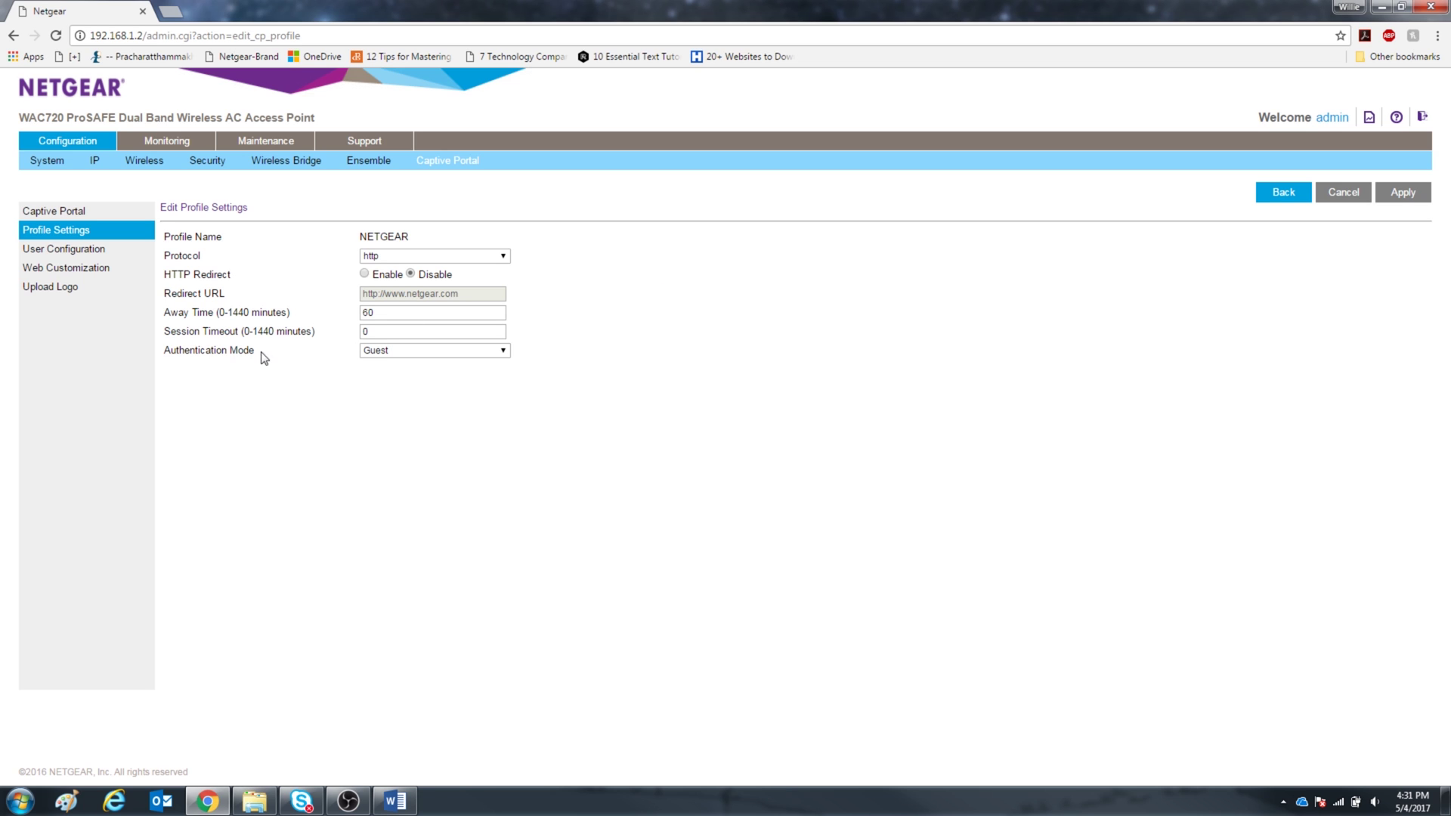
click(380, 352)
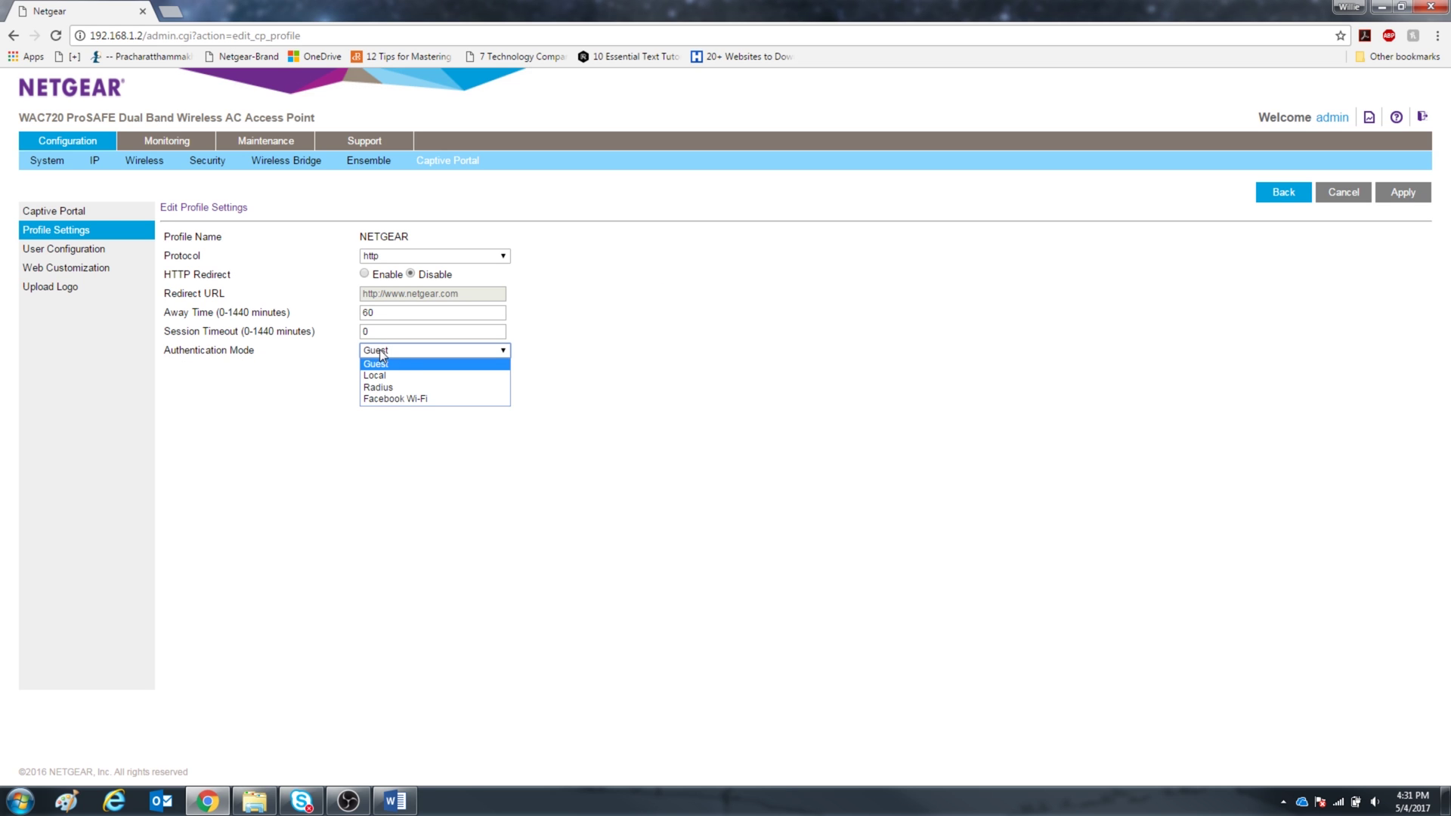
click(445, 400)
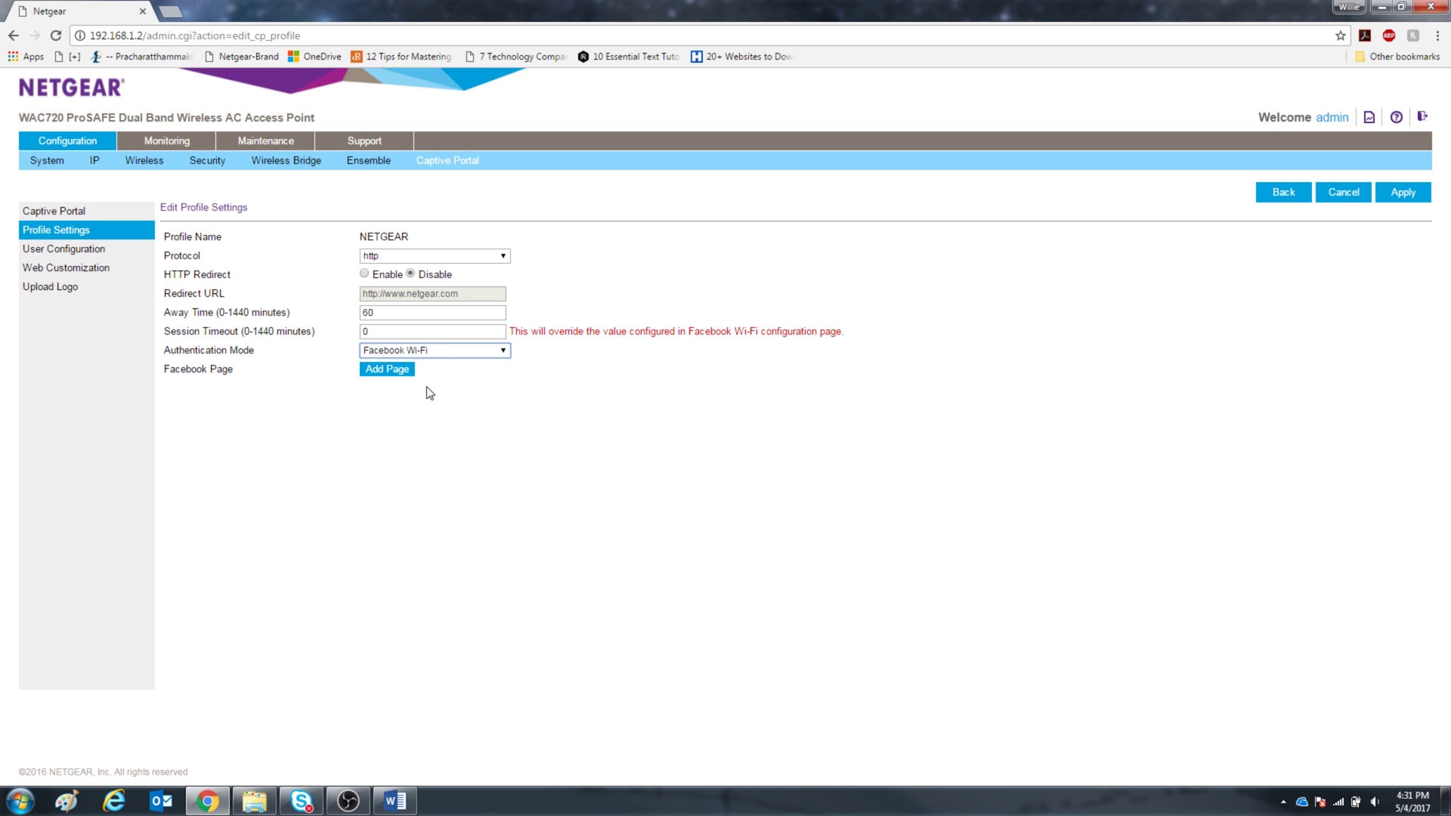
click(388, 375)
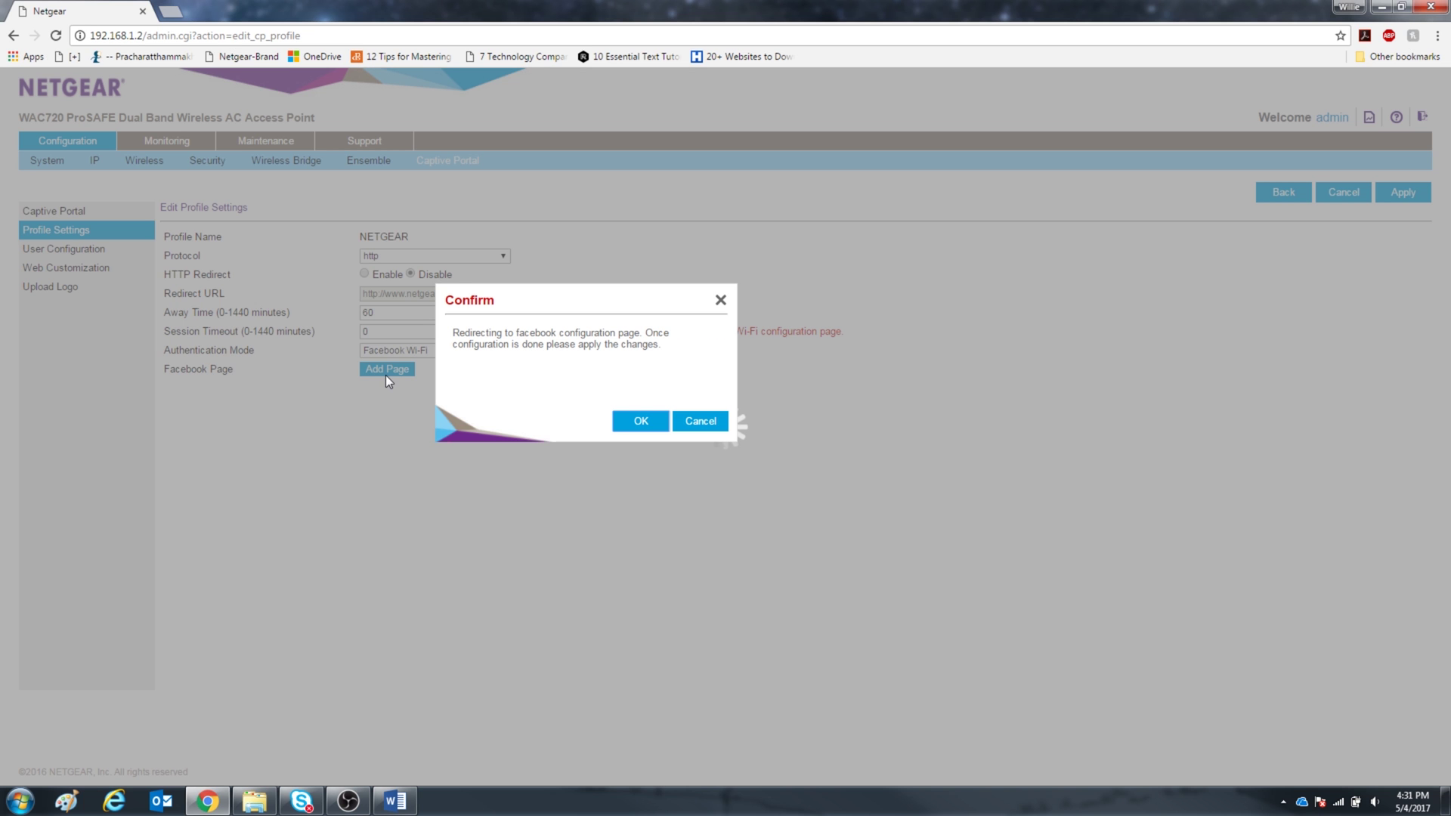
- Link the Cloud Lounge Cafe page and require a Wi-Fi code for check-in, entering the code
click(644, 431)
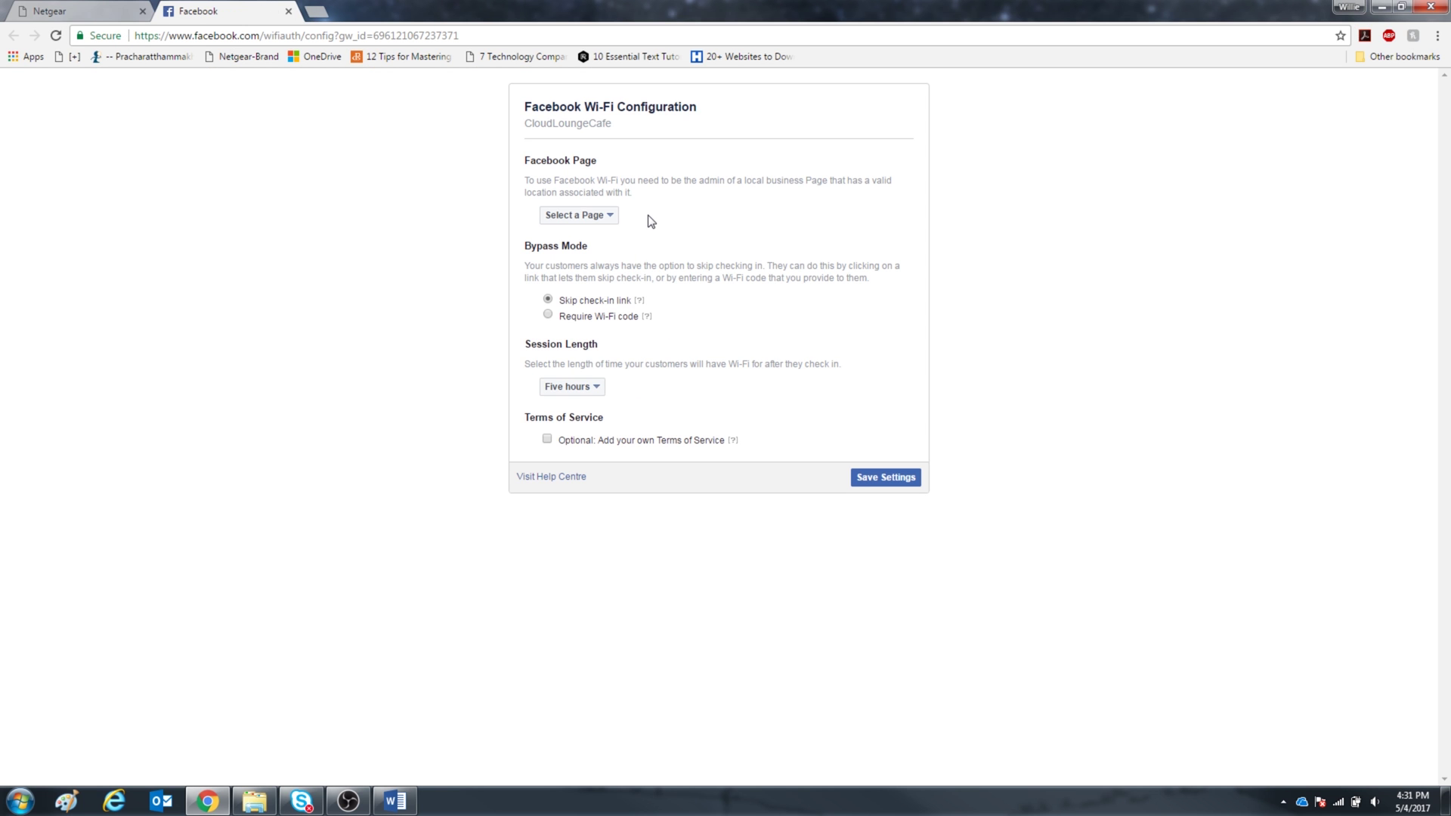
click(607, 215)
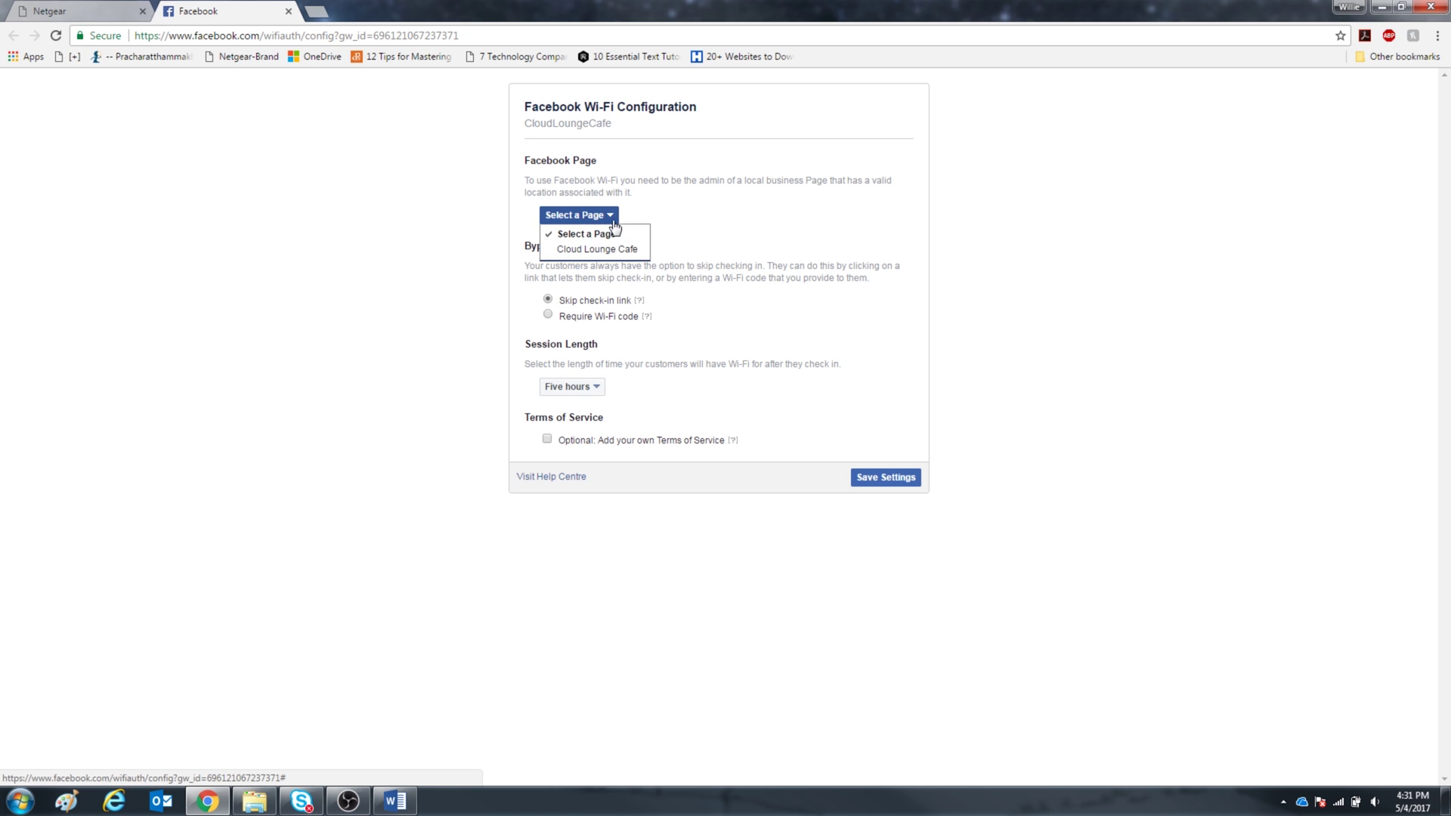
click(627, 249)
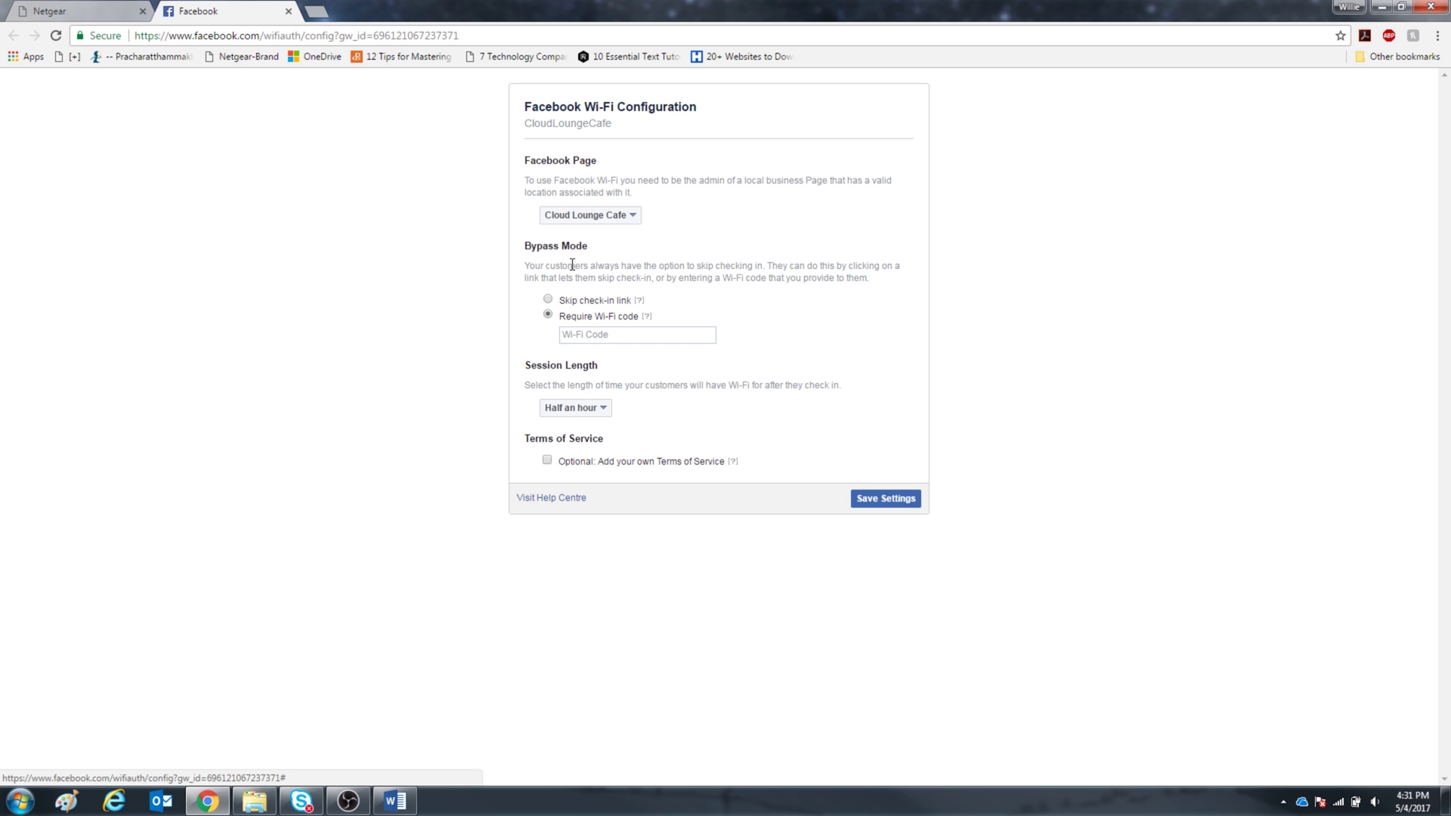
click(547, 299)
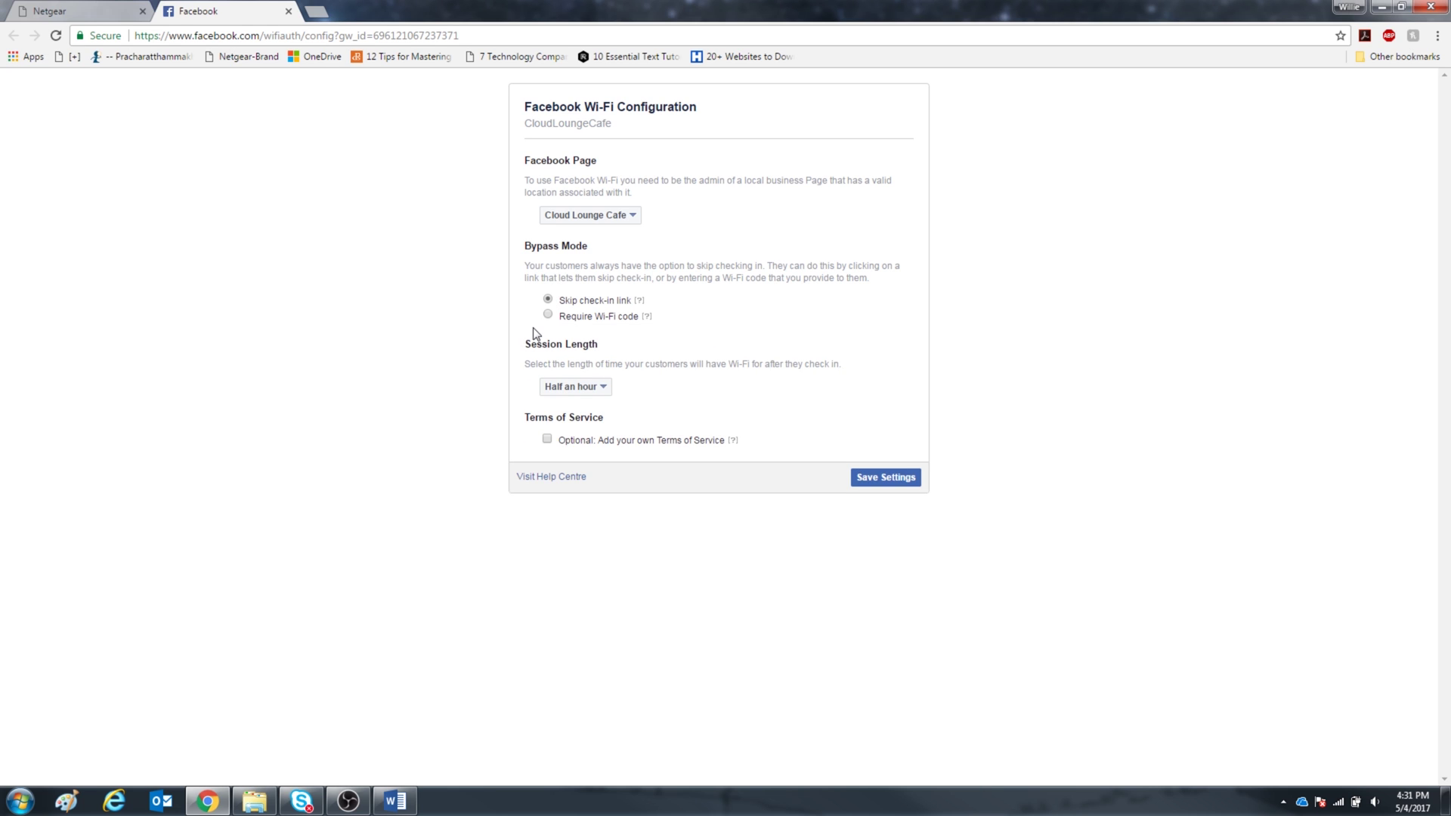
click(548, 314)
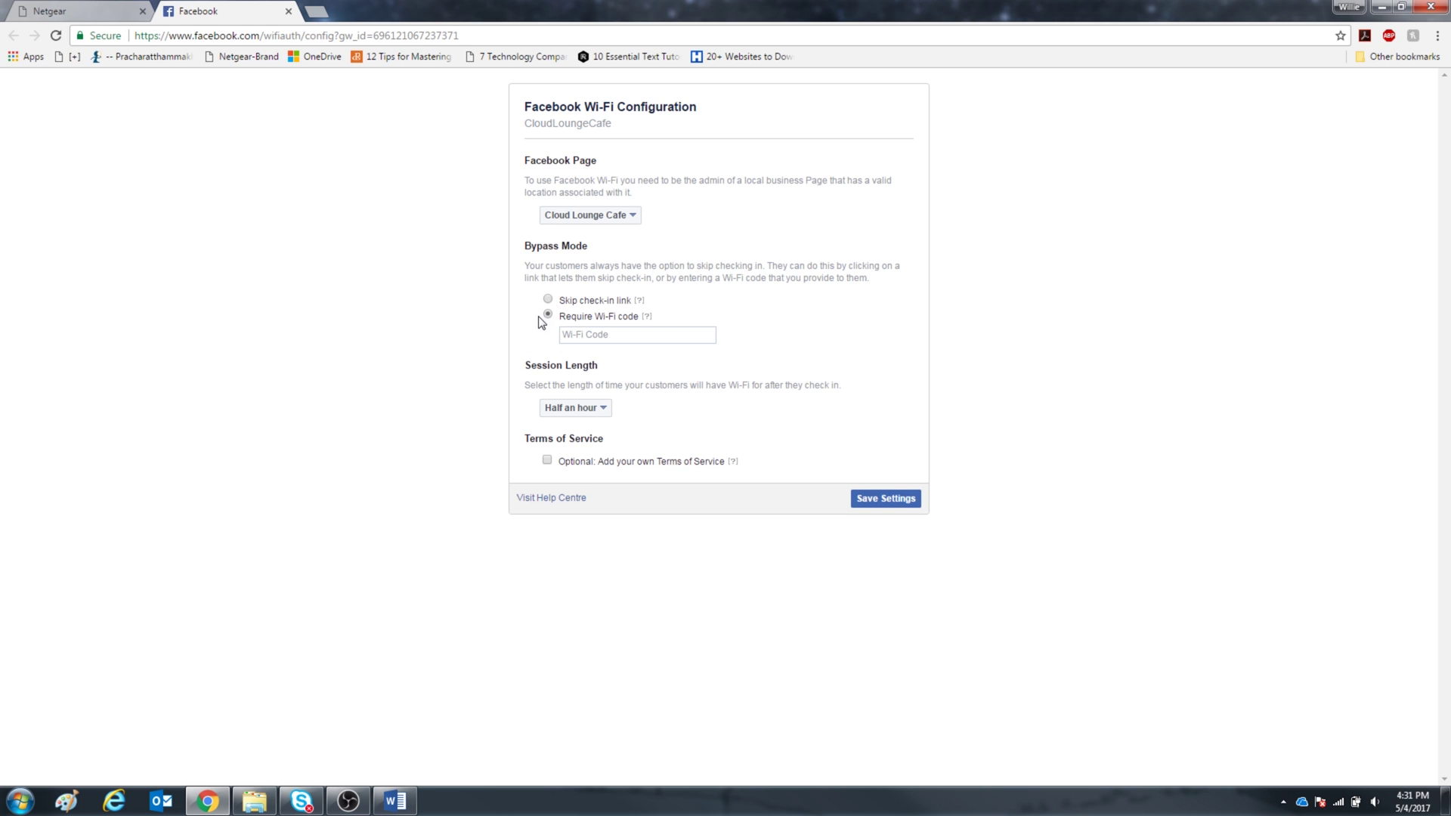
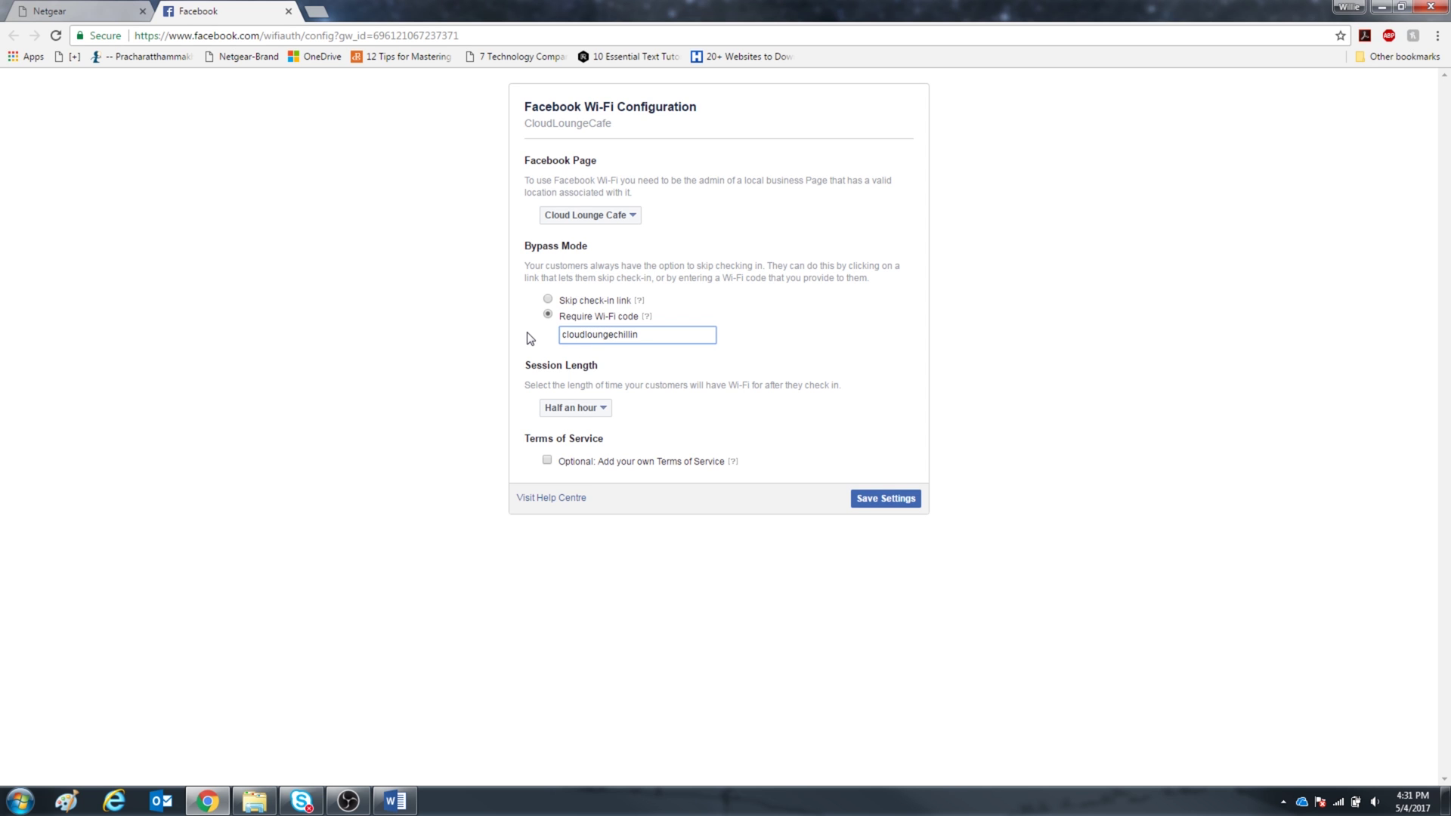
- Set Session Length to One day, enable bold custom terms, and save the Facebook Wi-Fi settings
click(591, 408)
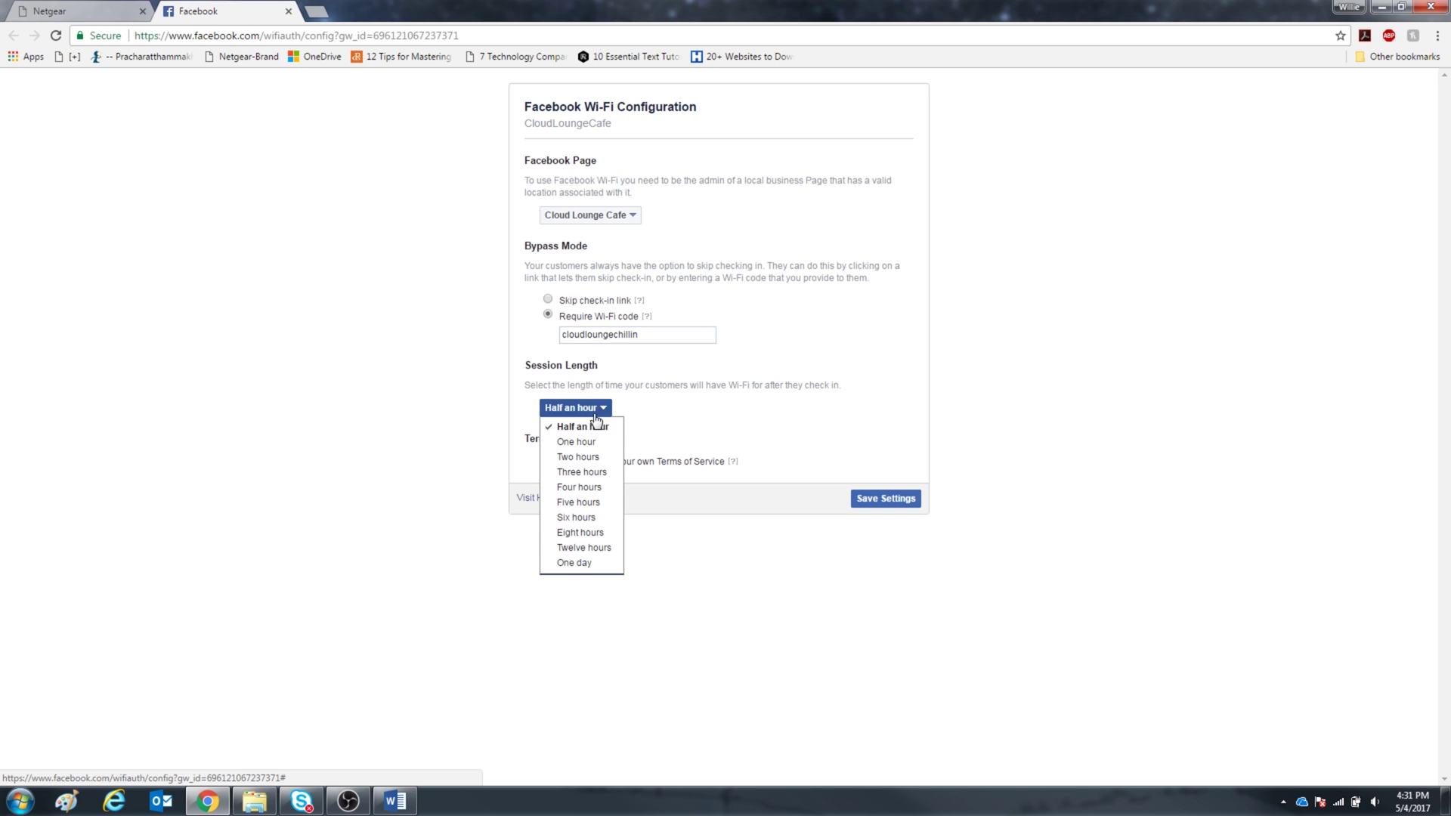
click(597, 562)
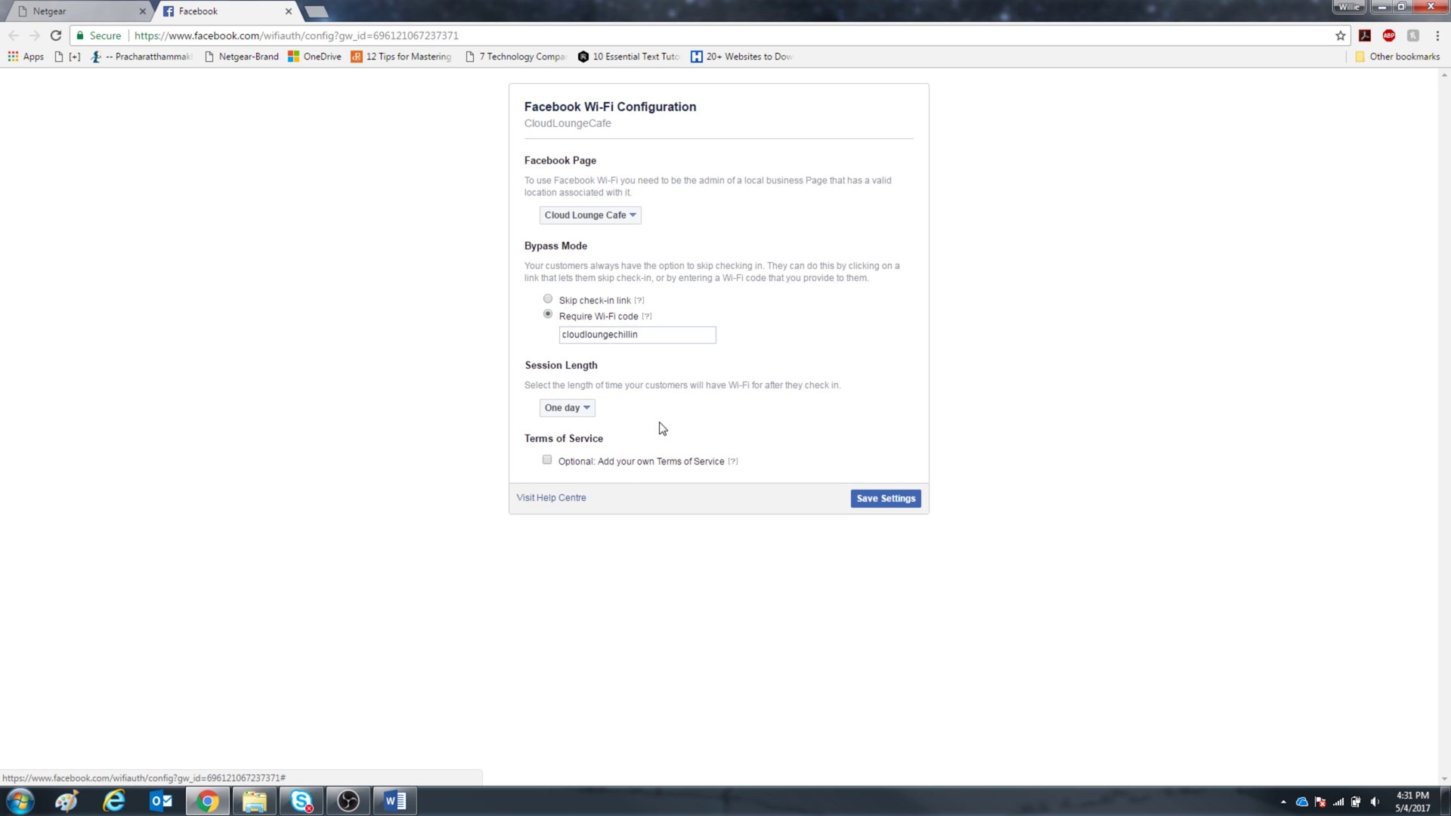
click(548, 461)
click(571, 483)
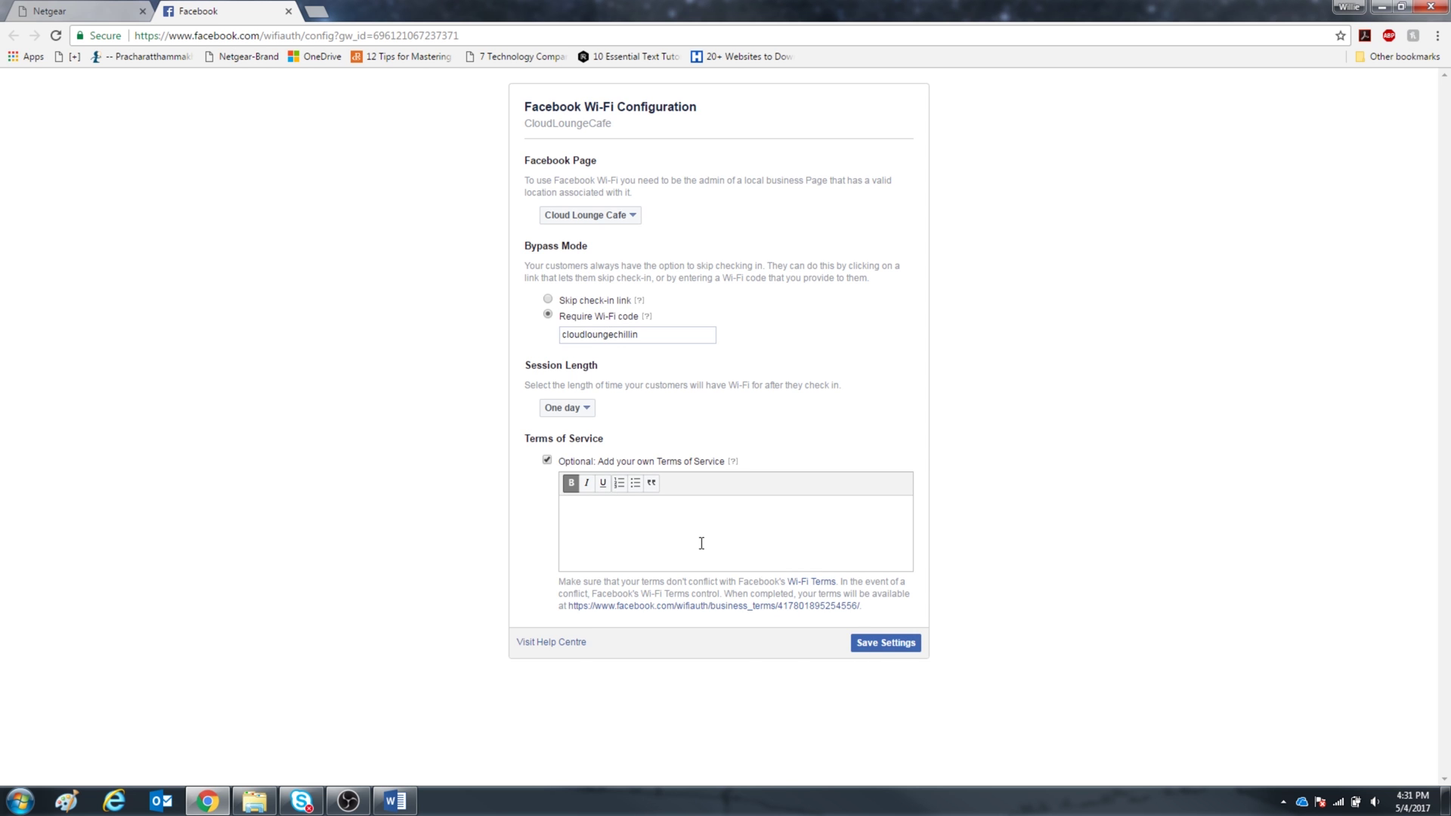
click(891, 643)
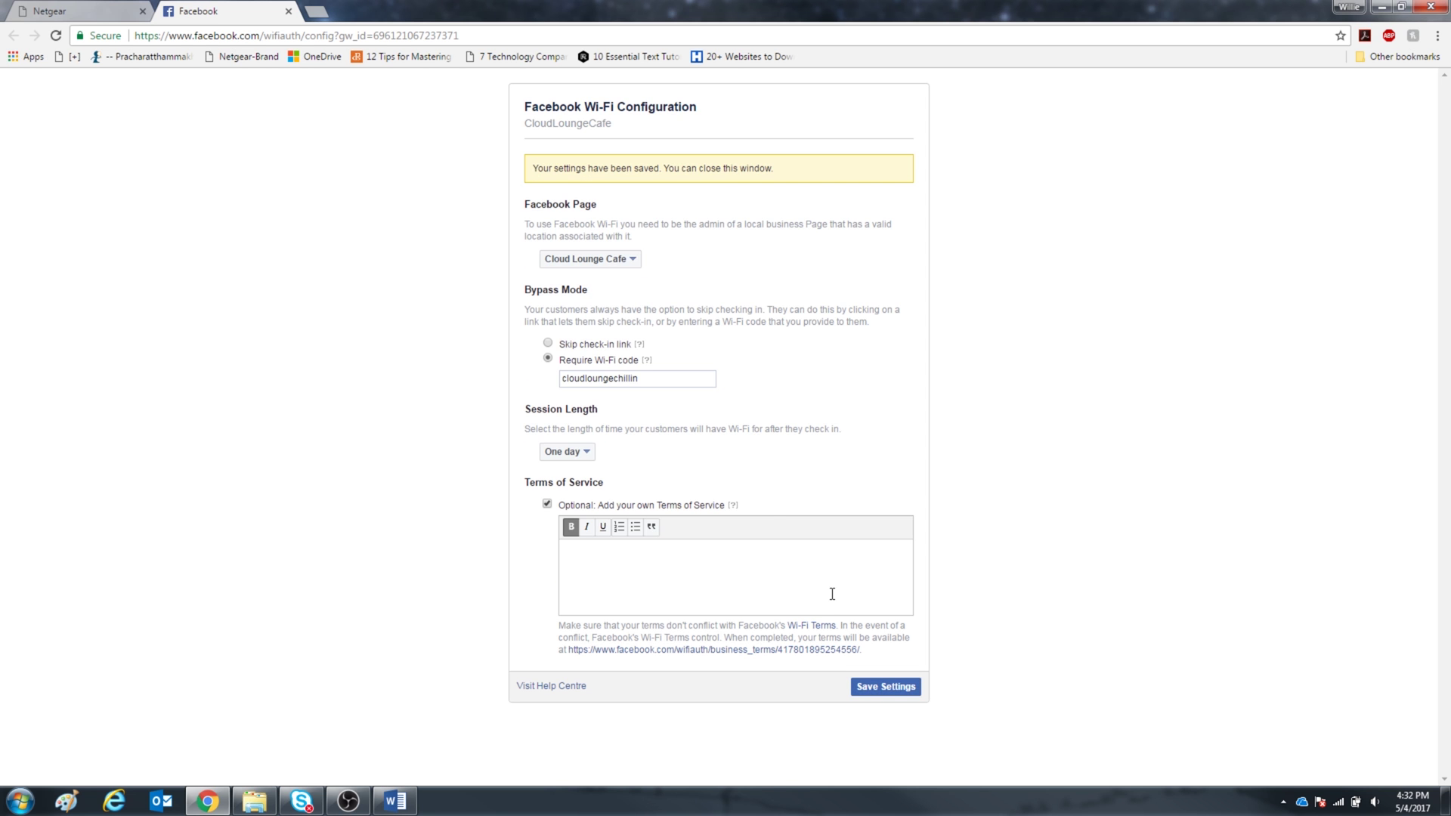
click(289, 11)
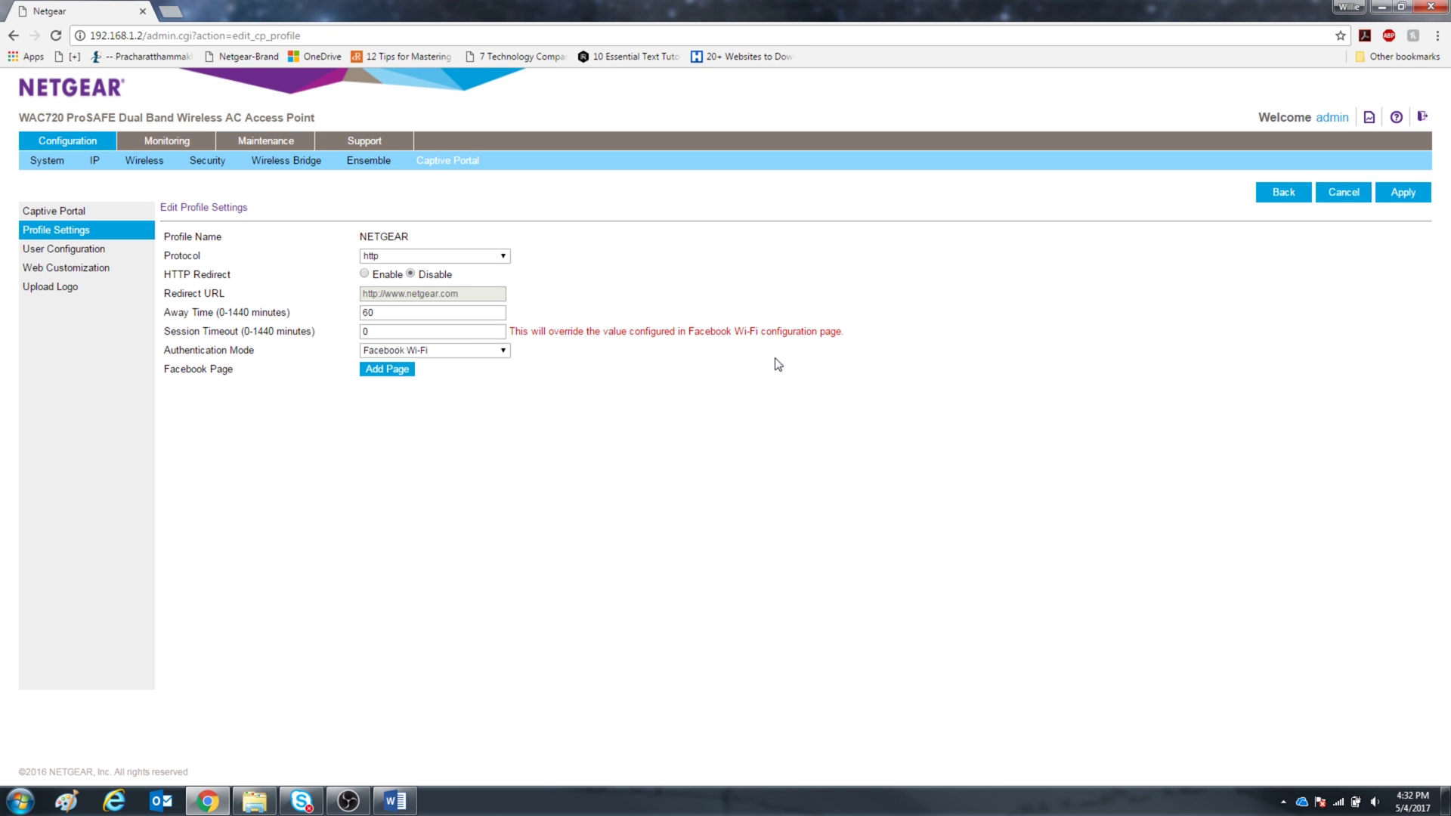
- Apply the updated NETGEAR profile and go to the Security profile list
click(1394, 195)
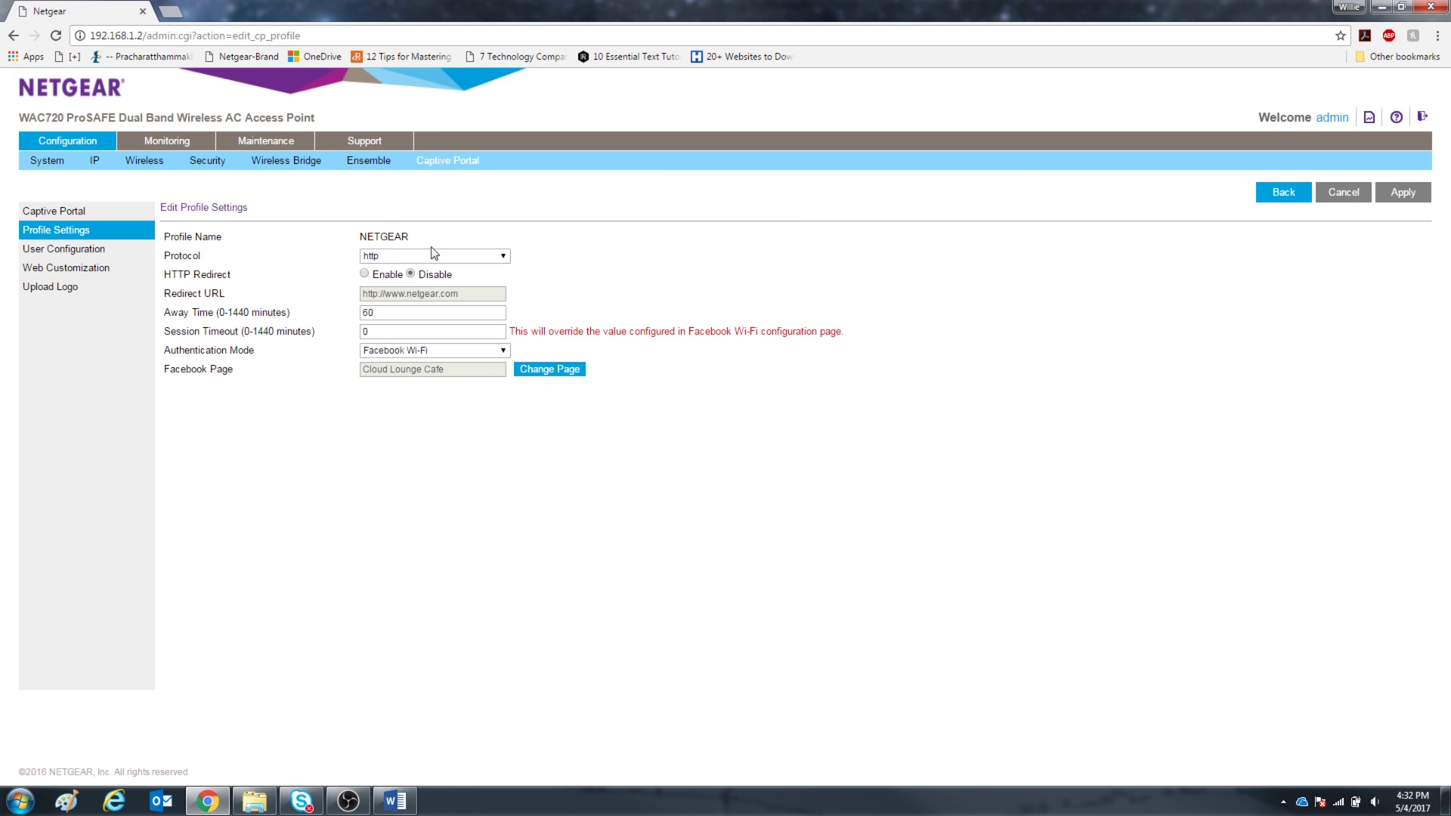
click(202, 171)
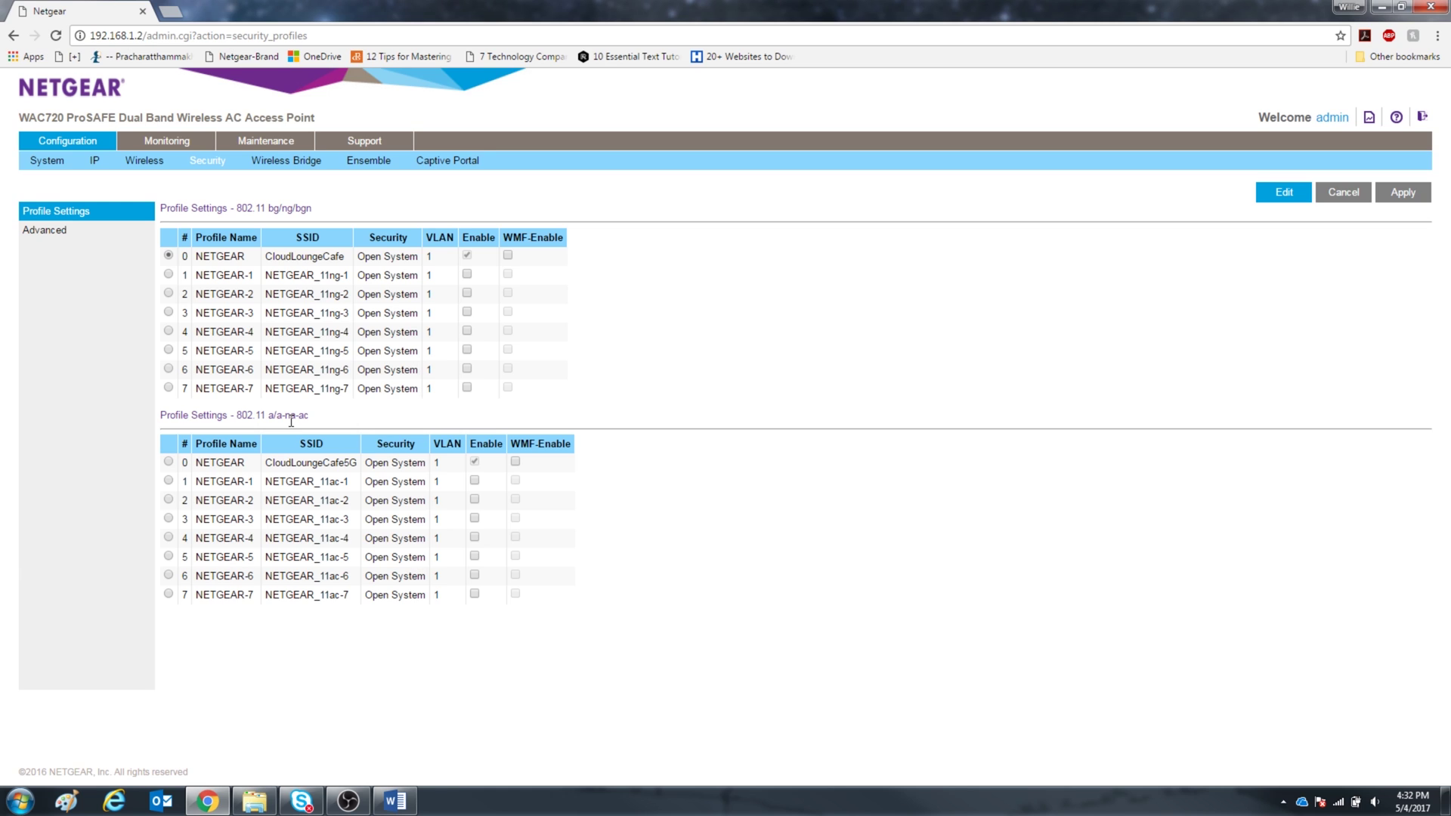
- Edit the 5 GHz security profile, set its Captive Portal Profile Name to NETGEAR, and apply
click(169, 462)
click(1274, 198)
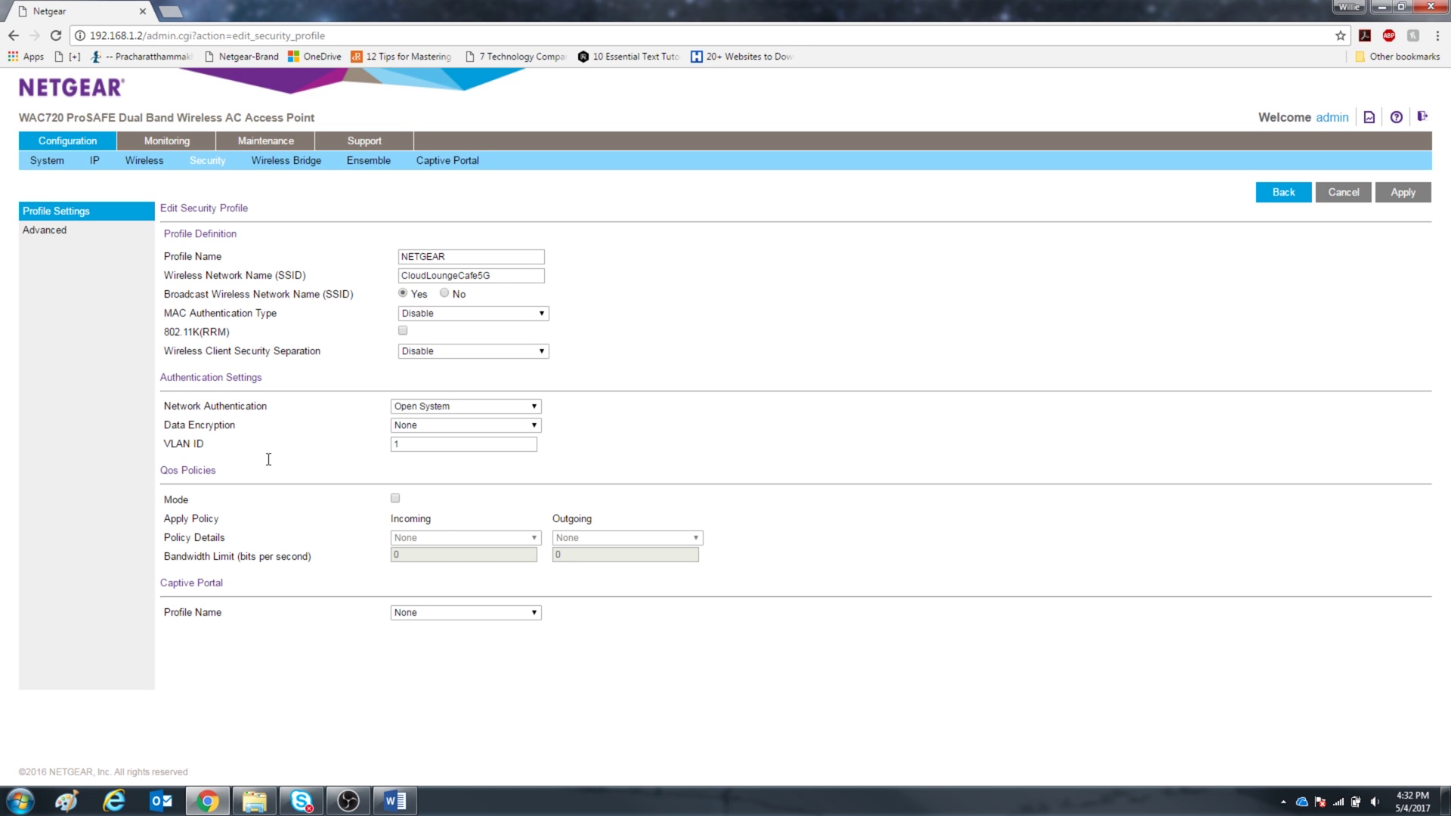
click(437, 614)
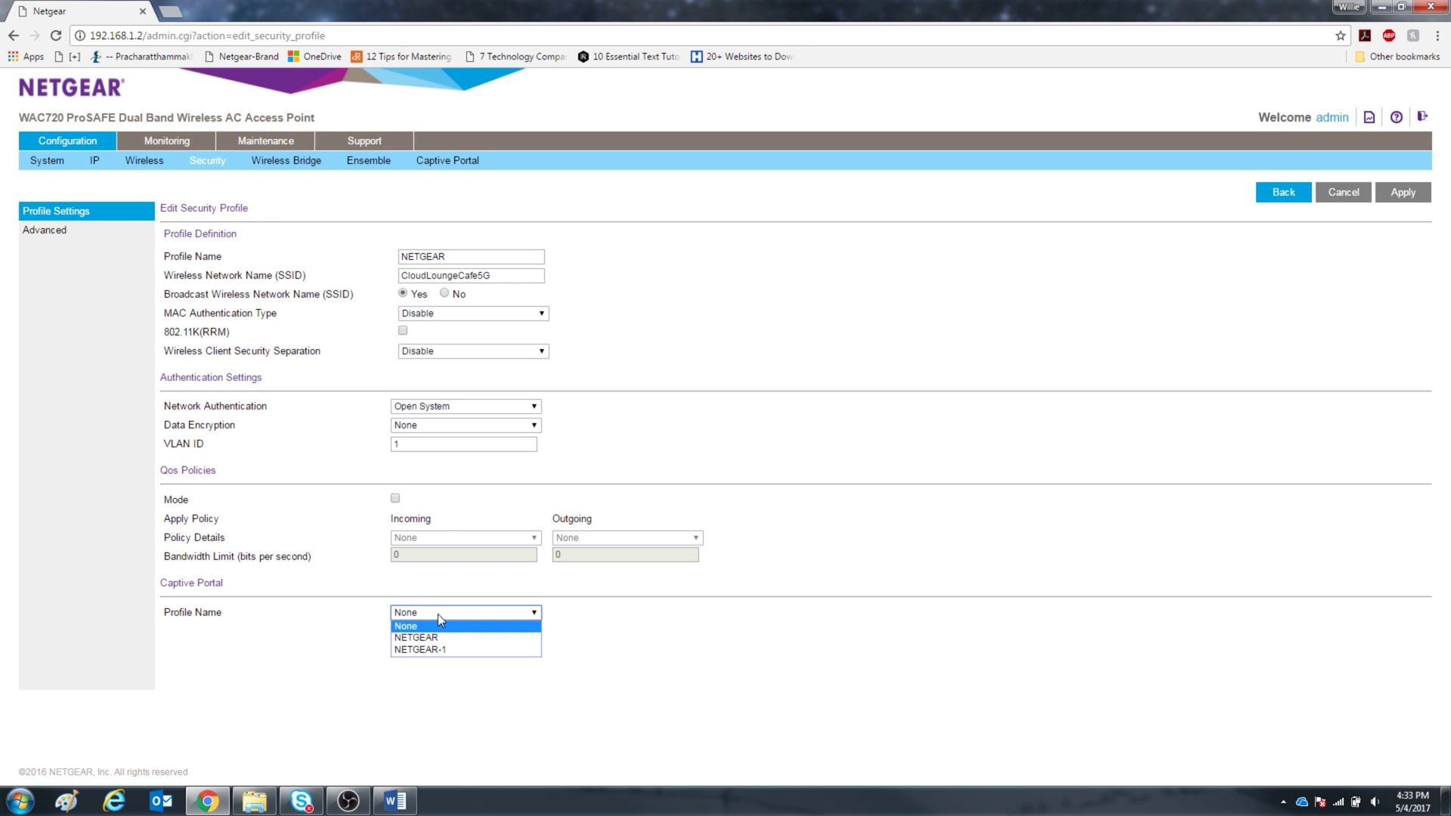
click(456, 638)
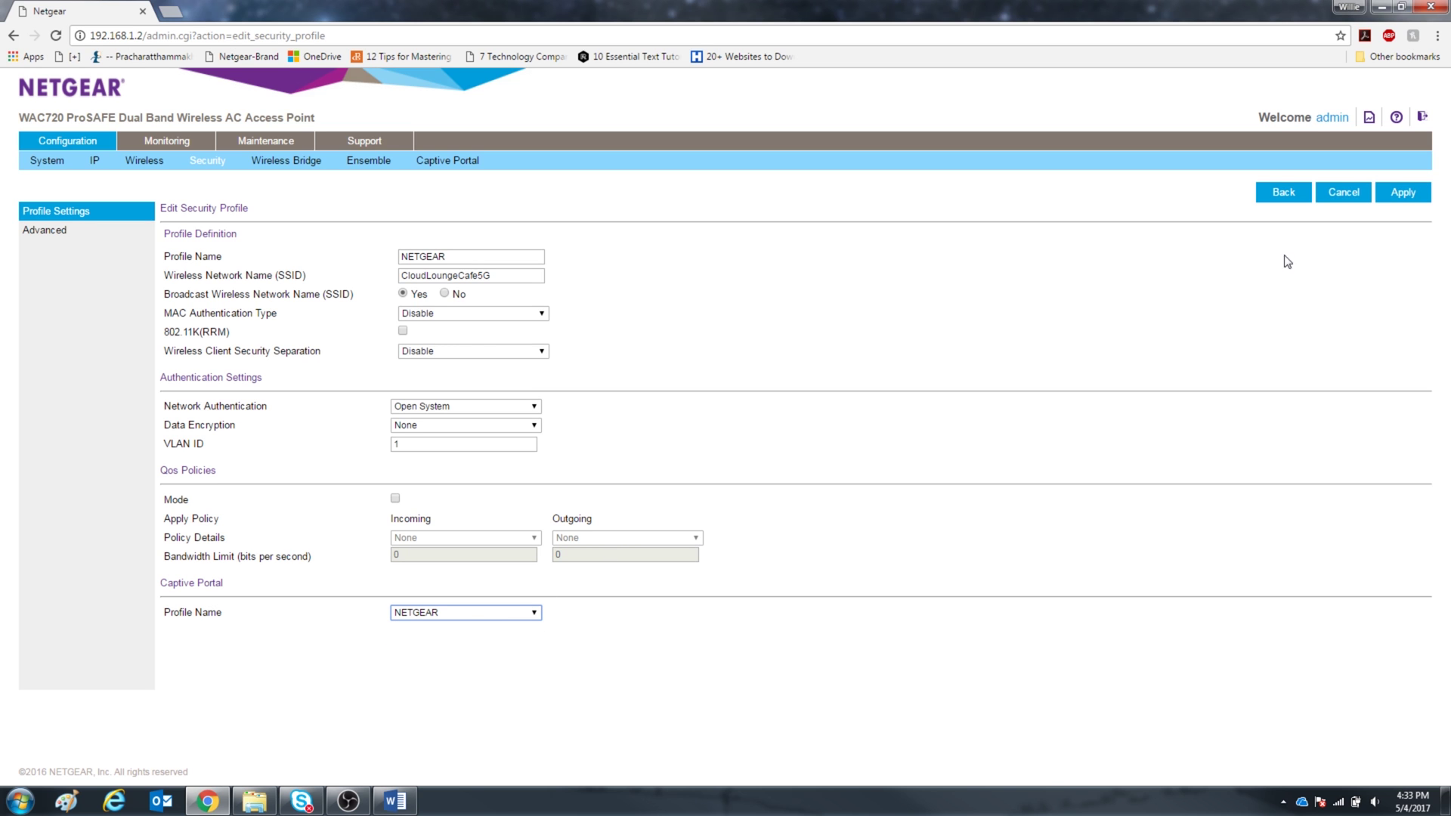
click(1404, 195)
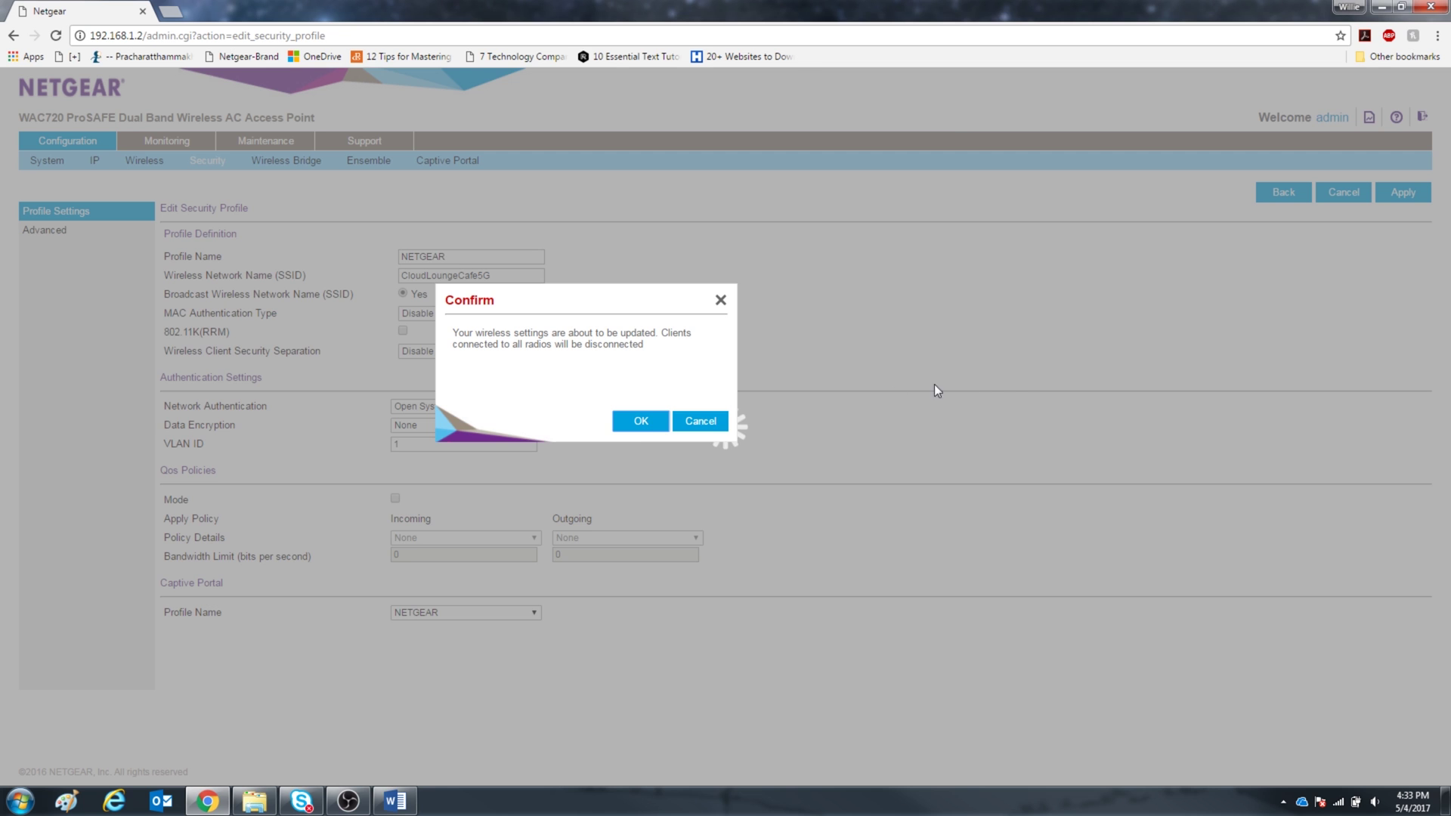
- Confirm the wireless settings update with OK
click(640, 427)
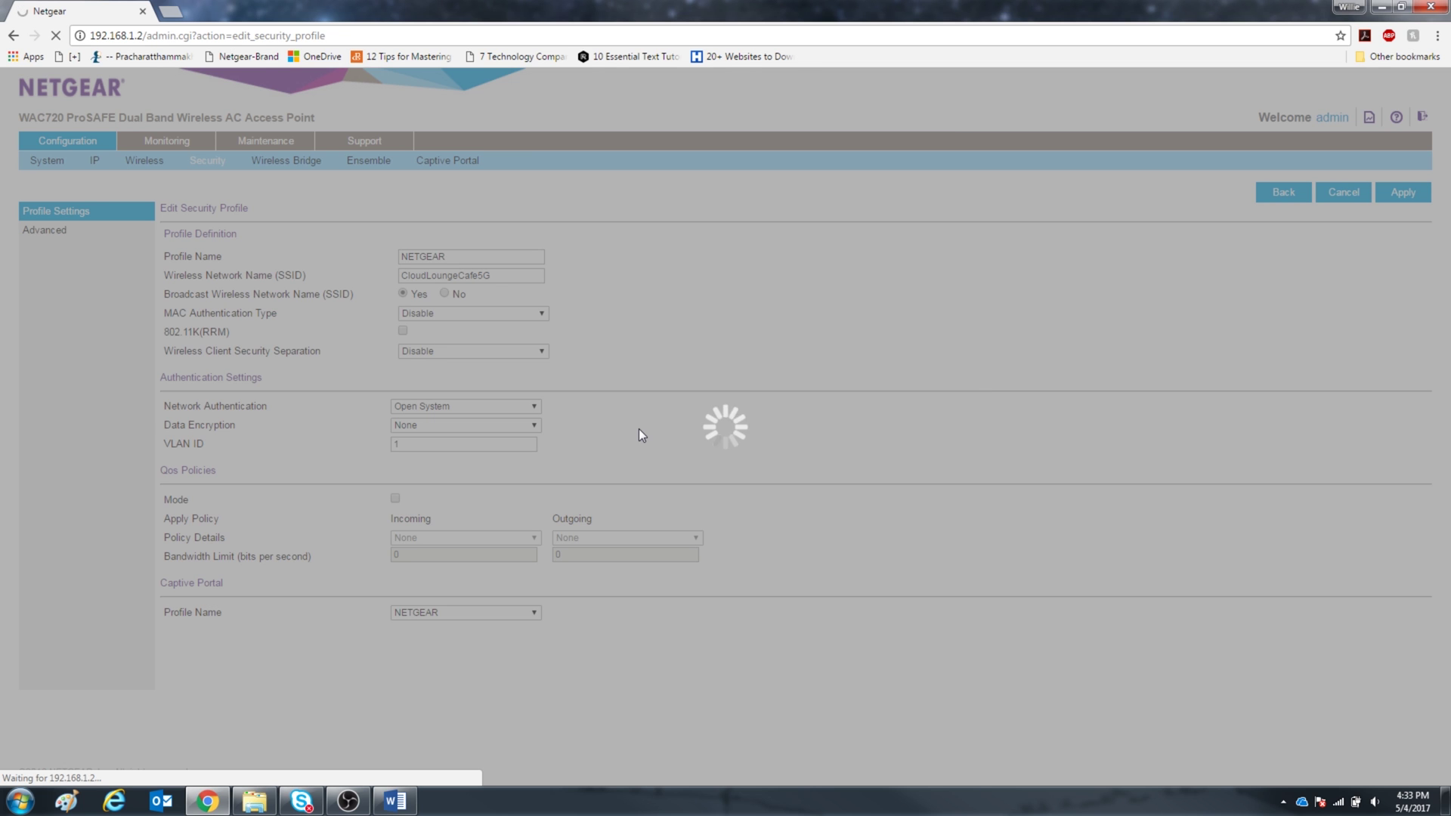